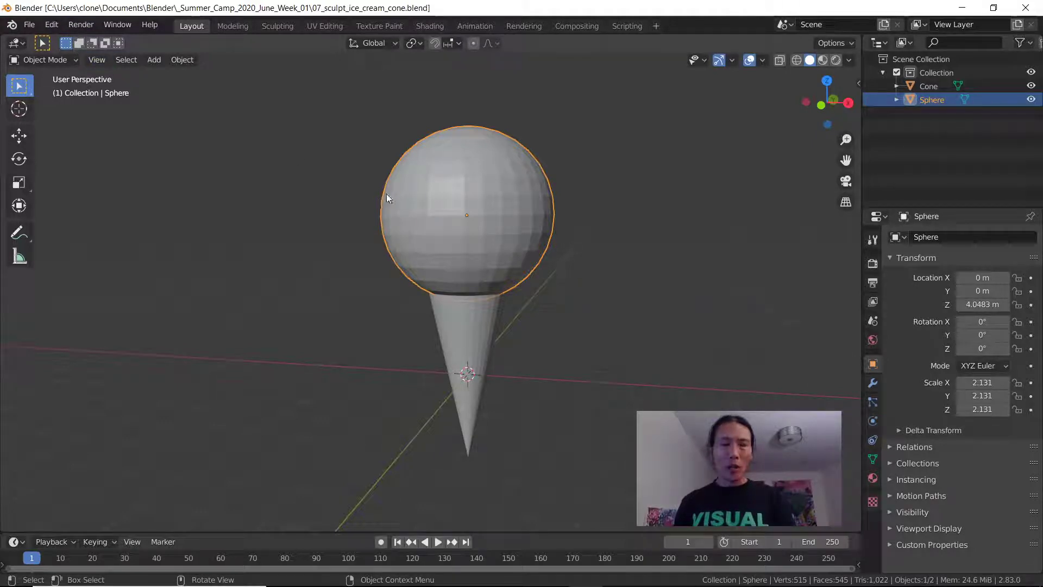
# Switch to the Sculpting workspace with the ice cream sphere as the active object
pyautogui.moveTo(386, 195); pyautogui.dragTo(390, 216, button='middle')
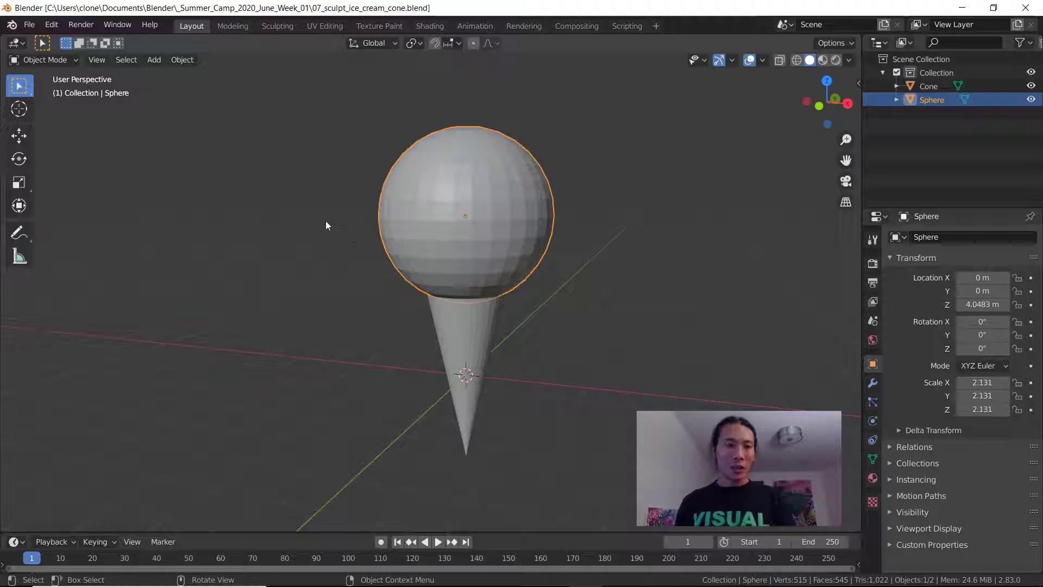
pyautogui.click(67, 61)
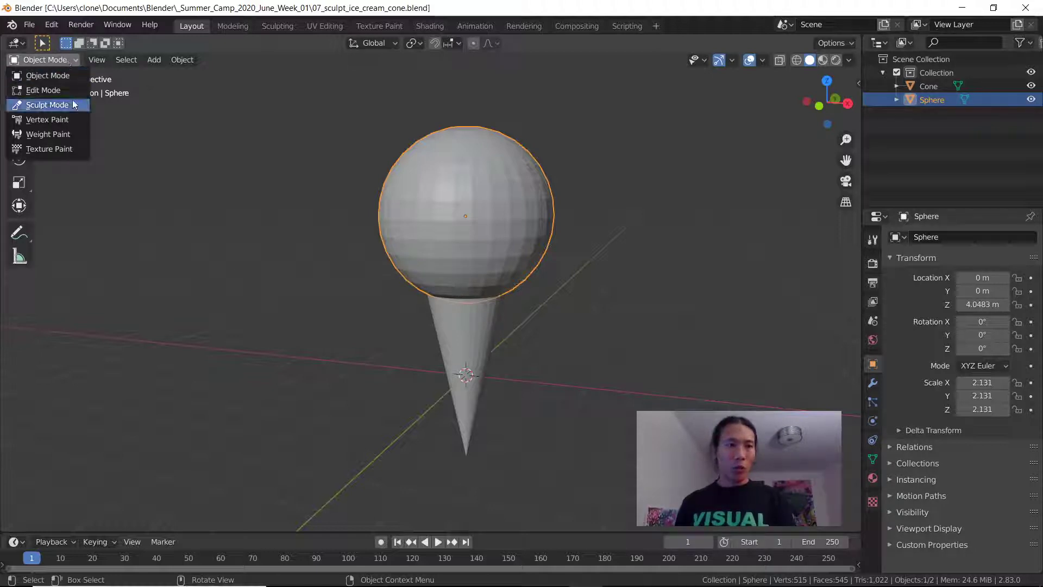
pyautogui.click(73, 59)
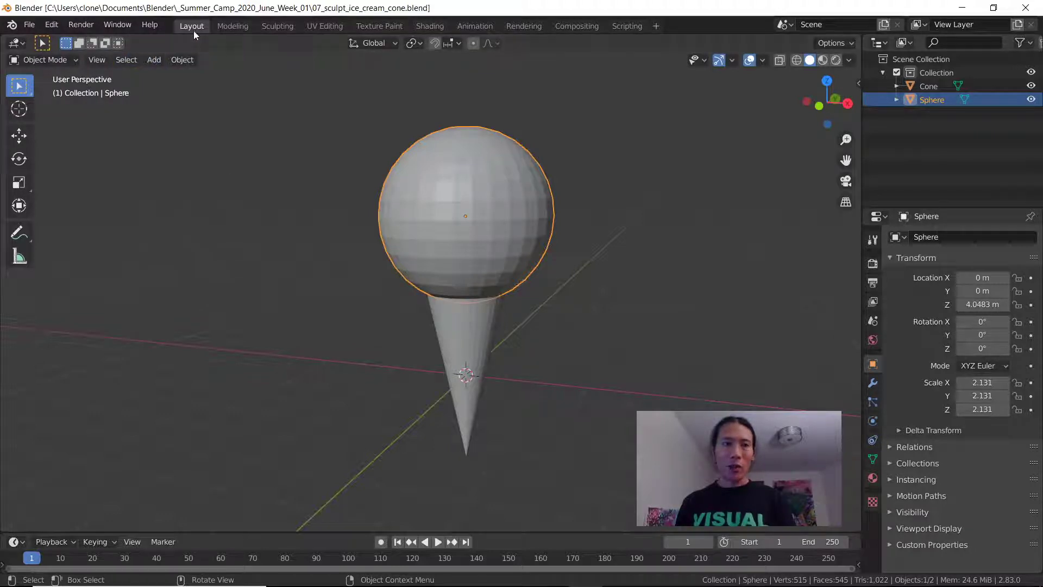
pyautogui.click(277, 26)
pyautogui.scroll(-5, 502, 245)
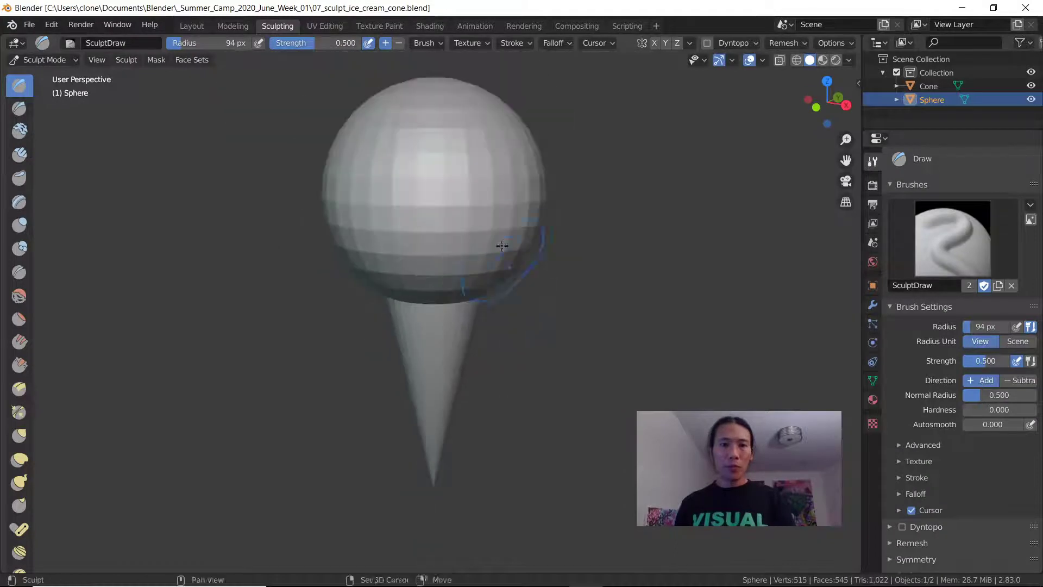
pyautogui.keyDown('shift'); pyautogui.moveTo(502, 246); pyautogui.dragTo(521, 299, button='middle'); pyautogui.keyUp('shift')
pyautogui.click(195, 26)
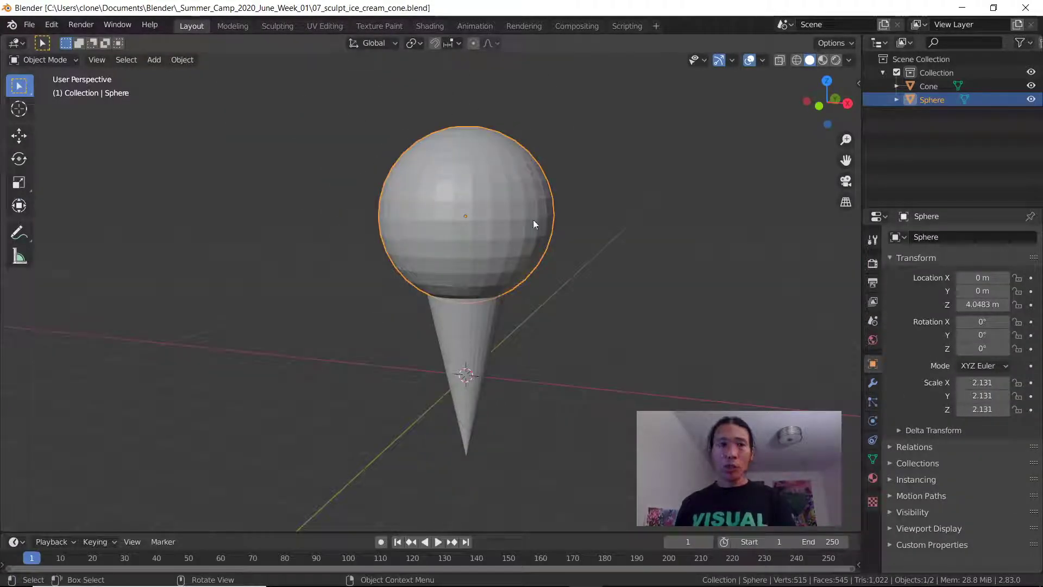
pyautogui.moveTo(510, 194)
pyautogui.mouseDown(button='middle')
pyautogui.moveTo(472, 202)
pyautogui.moveTo(519, 203)
pyautogui.mouseUp(button='middle')
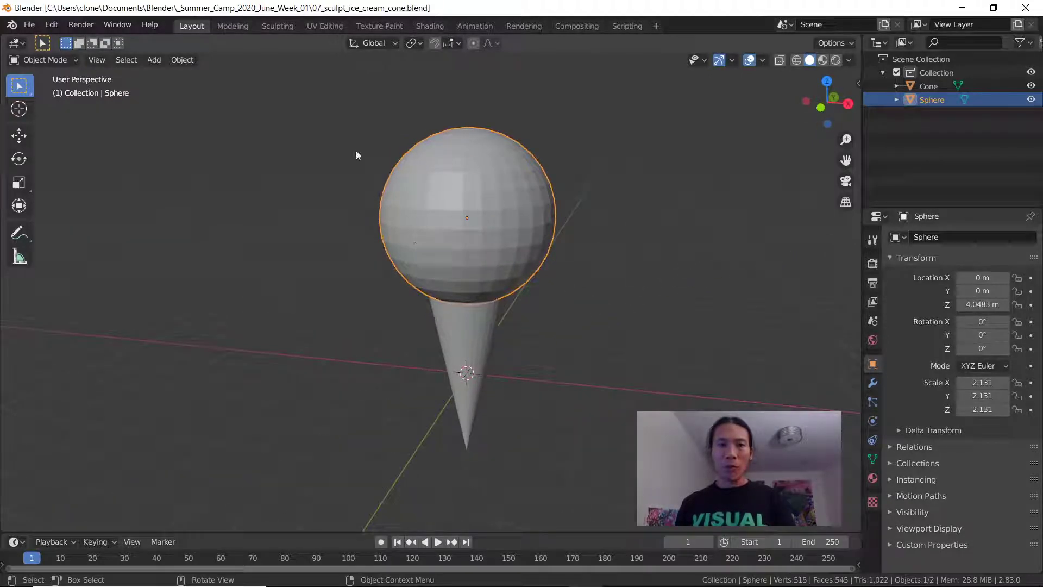
pyautogui.click(271, 28)
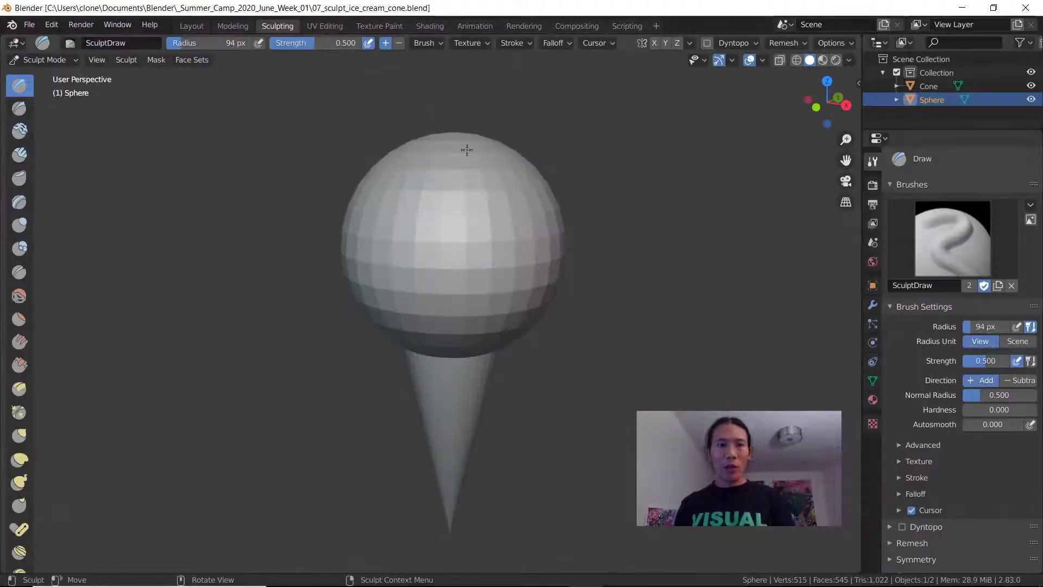
pyautogui.moveTo(464, 306); pyautogui.dragTo(461, 297, button='middle')
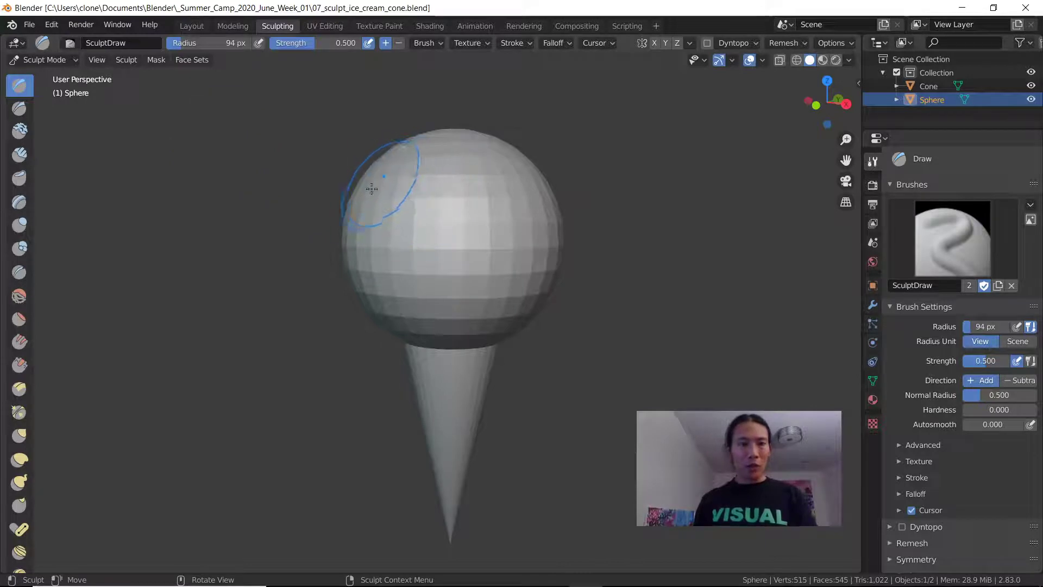
# Try pulling the sphere's surface outward with the Grab brush in two places, and undo both strokes
pyautogui.click(439, 208)
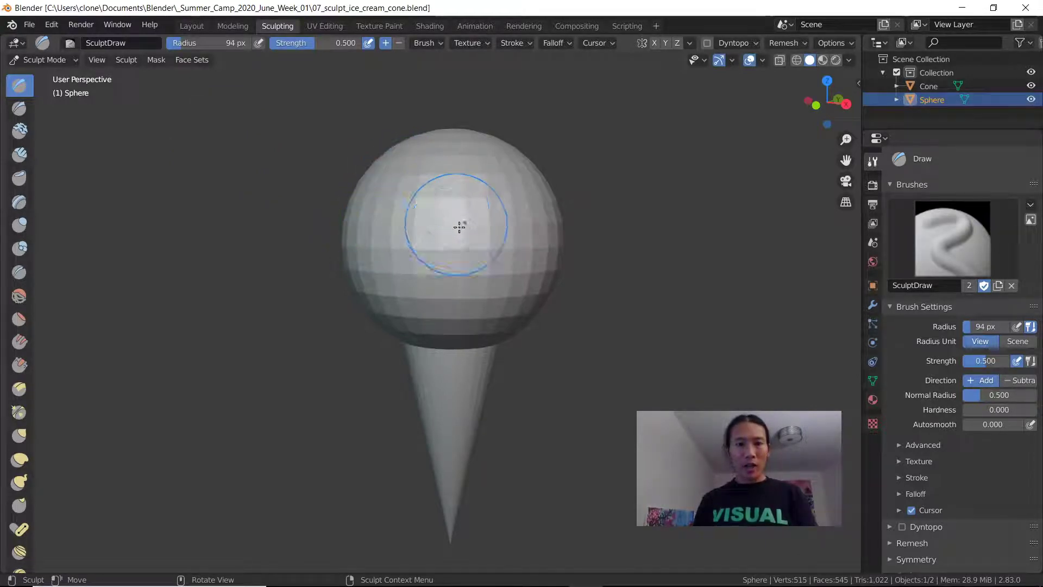
pyautogui.moveTo(410, 255); pyautogui.dragTo(403, 305, button='middle')
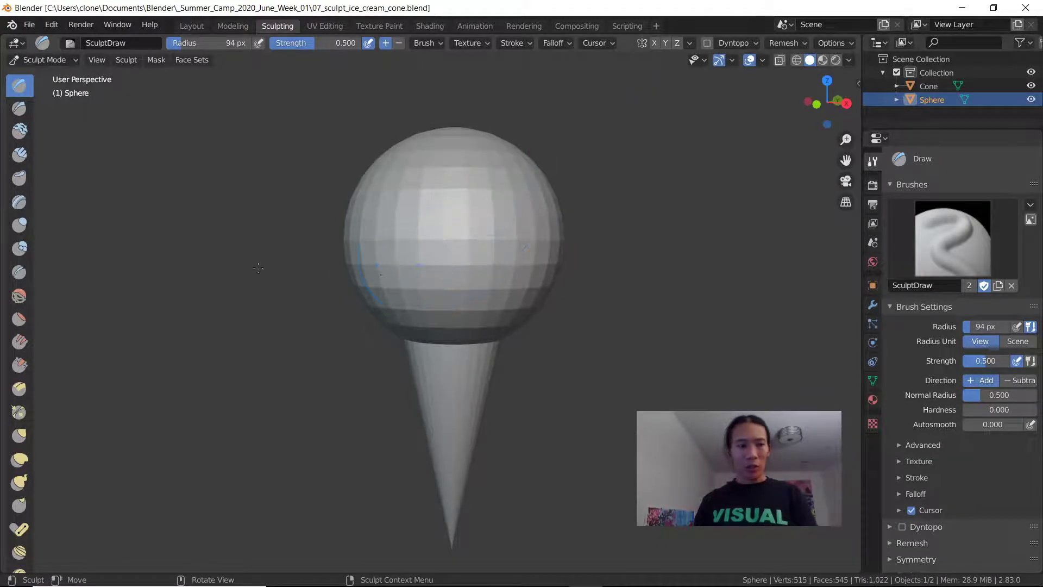
pyautogui.press('g')
pyautogui.moveTo(386, 266)
pyautogui.mouseDown()
pyautogui.moveTo(364, 293)
pyautogui.moveTo(380, 301)
pyautogui.moveTo(349, 234)
pyautogui.mouseUp()
pyautogui.moveTo(433, 198); pyautogui.dragTo(391, 149)
pyautogui.hotkey('ctrl', 'z')
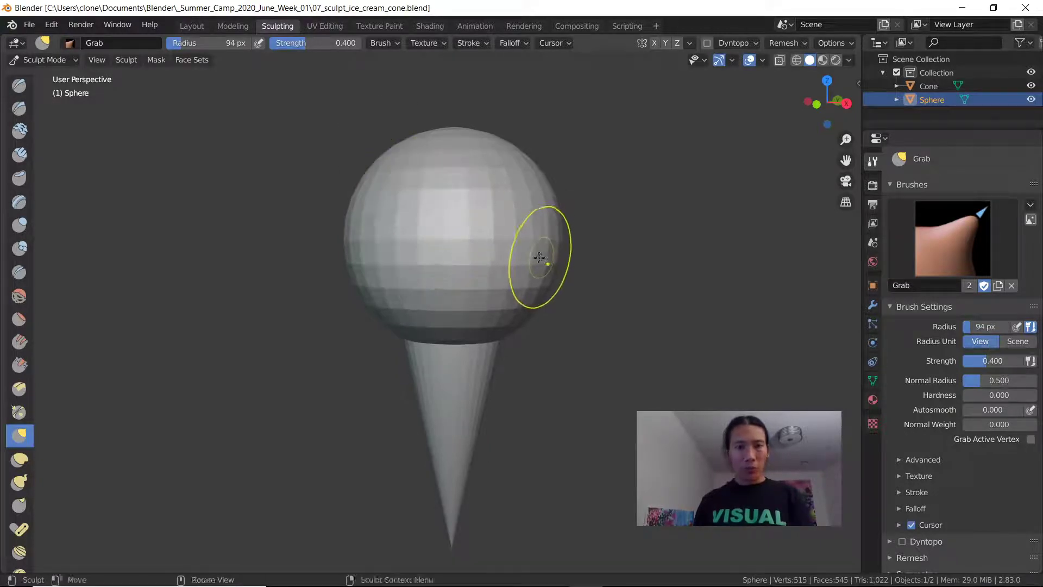
pyautogui.hotkey('ctrl', 'z')
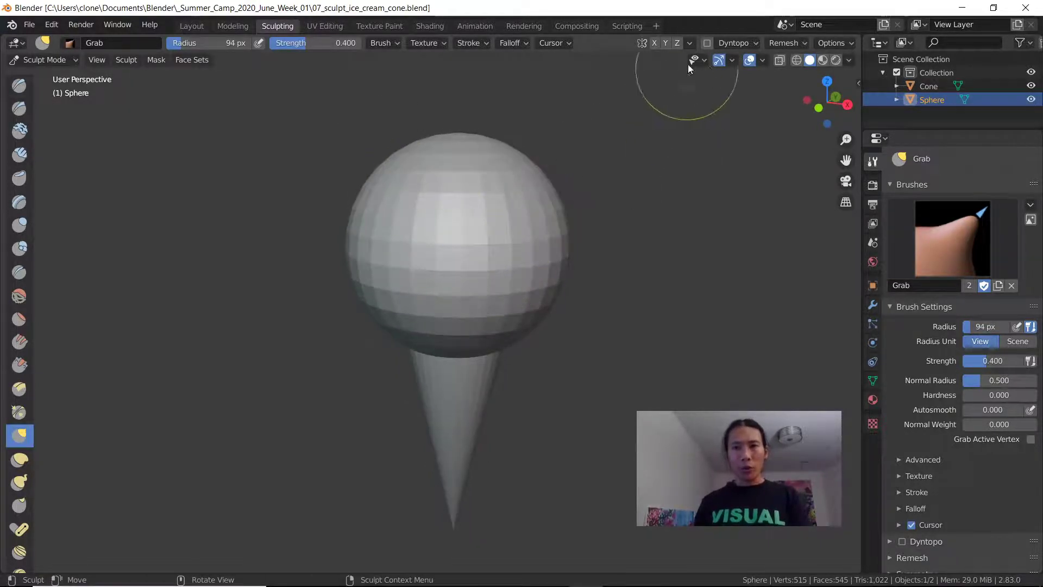
# Enable Dyntopo for the sphere and set its detail size to 6 px
pyautogui.click(706, 44)
pyautogui.click(689, 84)
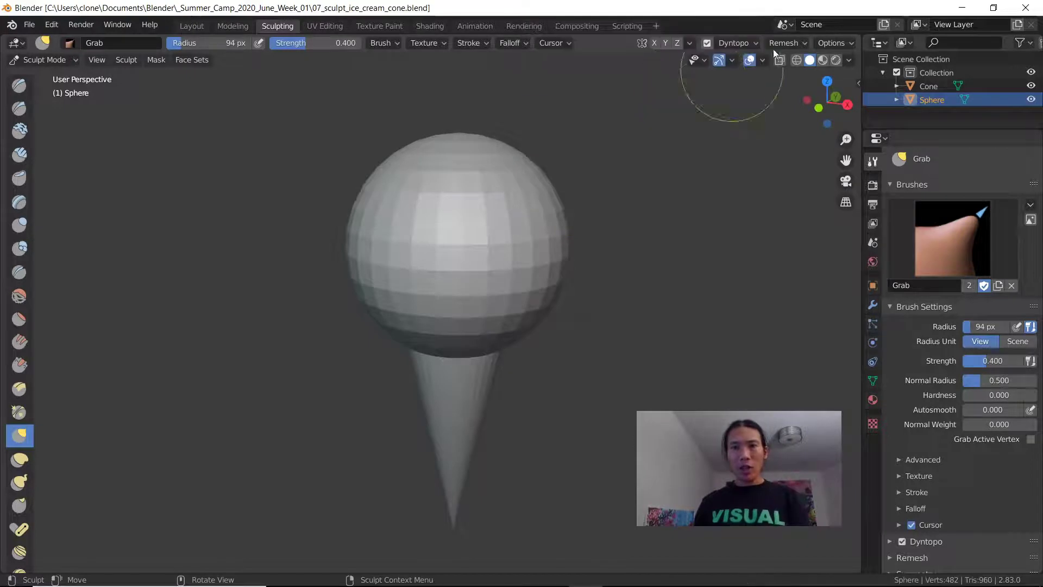
pyautogui.click(755, 45)
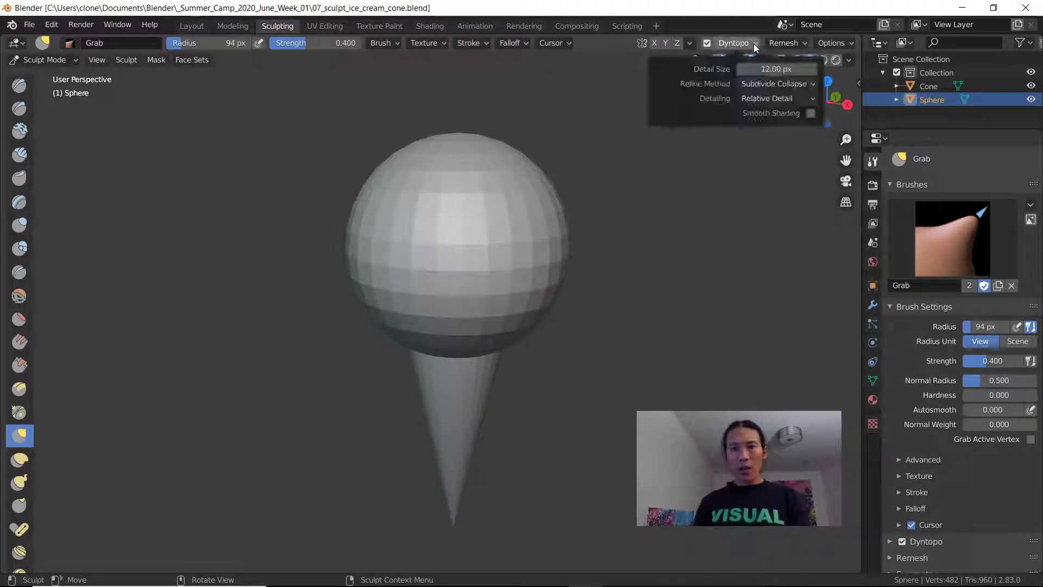
pyautogui.click(775, 76)
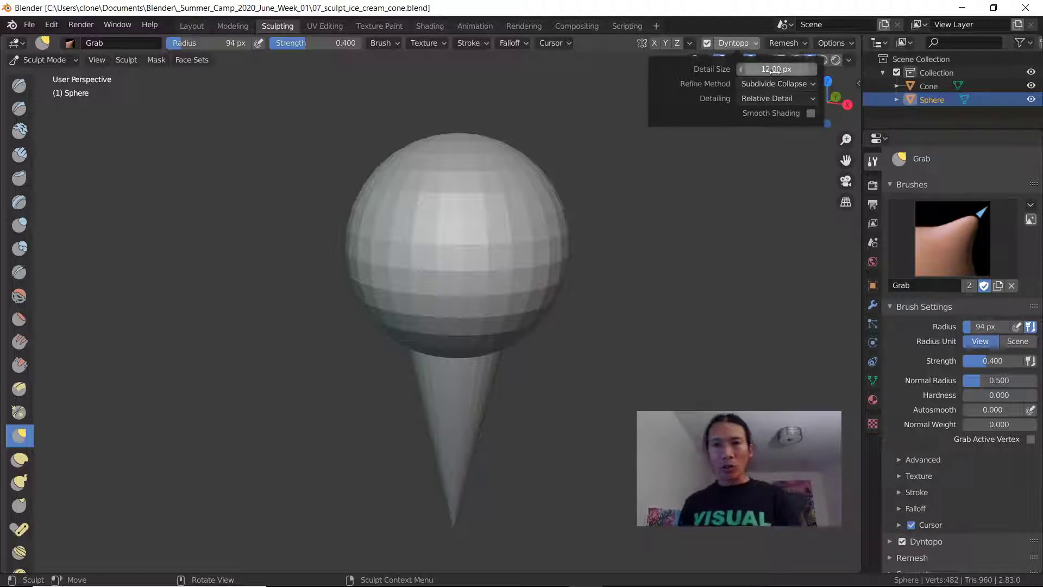
pyautogui.press('BackSpace')
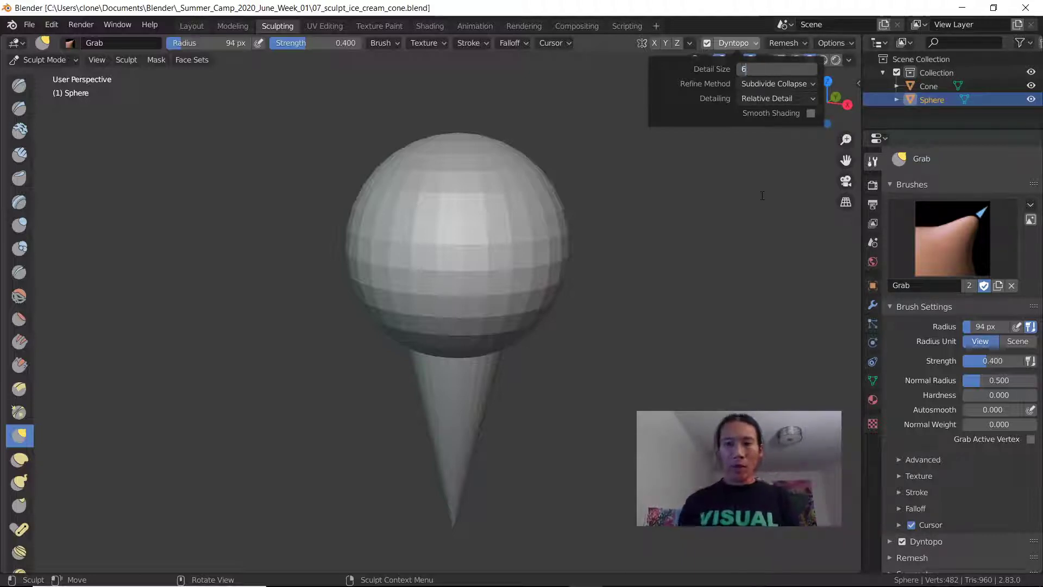
pyautogui.moveTo(512, 295)
pyautogui.mouseDown(button='middle')
pyautogui.moveTo(516, 273)
pyautogui.moveTo(496, 244)
pyautogui.mouseUp(button='middle')
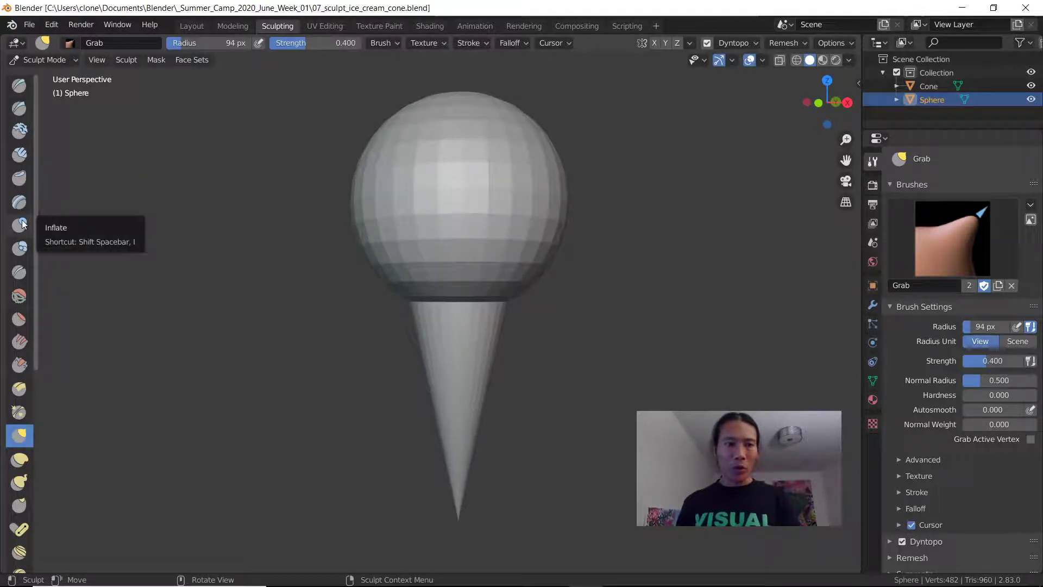
# Use the Inflate brush to puff out a rounded bulge low on the sphere's front, just above the cone
pyautogui.moveTo(409, 280); pyautogui.dragTo(412, 274, button='middle')
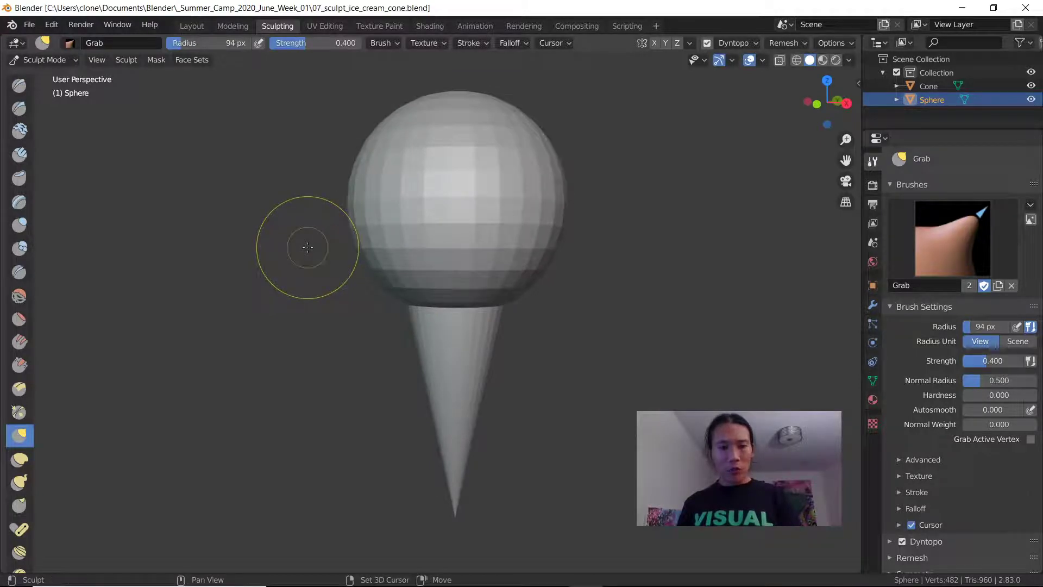
pyautogui.hotkey('shift', 'space')
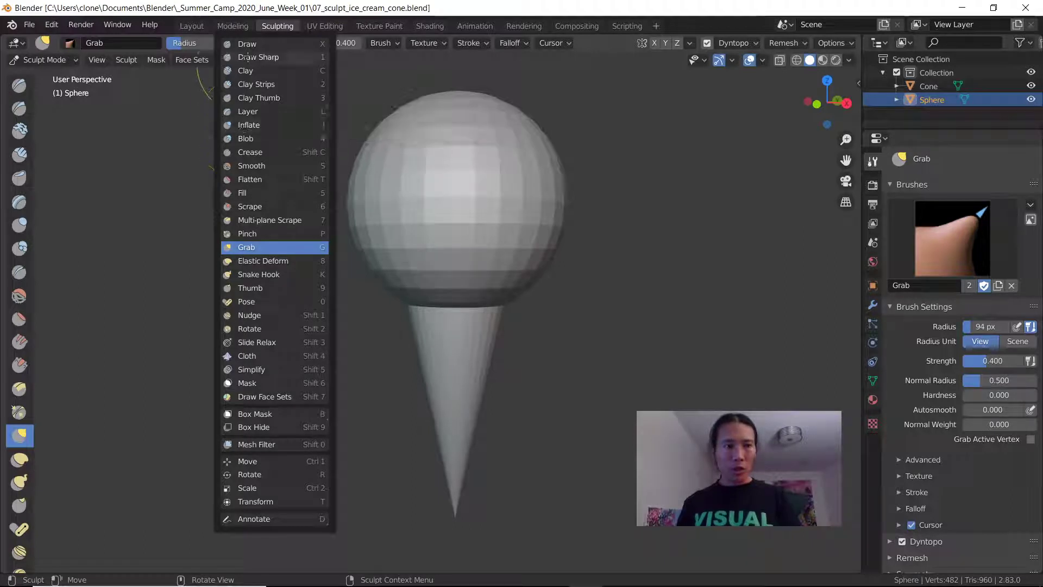
pyautogui.click(257, 126)
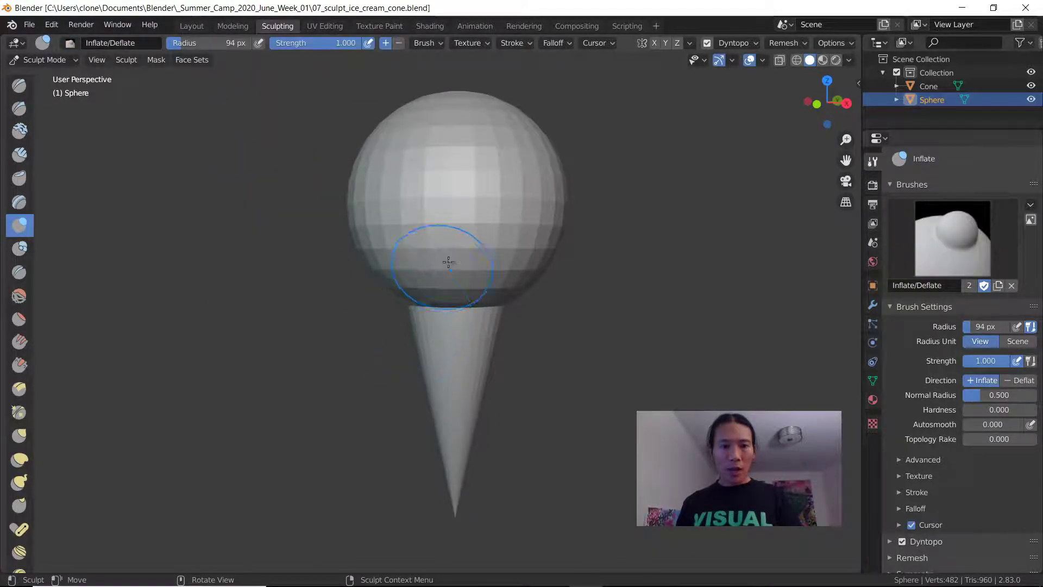
pyautogui.moveTo(447, 260); pyautogui.dragTo(454, 253, button='middle')
pyautogui.moveTo(448, 259)
pyautogui.mouseDown()
pyautogui.moveTo(439, 247)
pyautogui.moveTo(442, 272)
pyautogui.moveTo(447, 245)
pyautogui.mouseUp()
pyautogui.moveTo(447, 244)
pyautogui.mouseDown(button='middle')
pyautogui.moveTo(383, 273)
pyautogui.moveTo(402, 250)
pyautogui.mouseUp(button='middle')
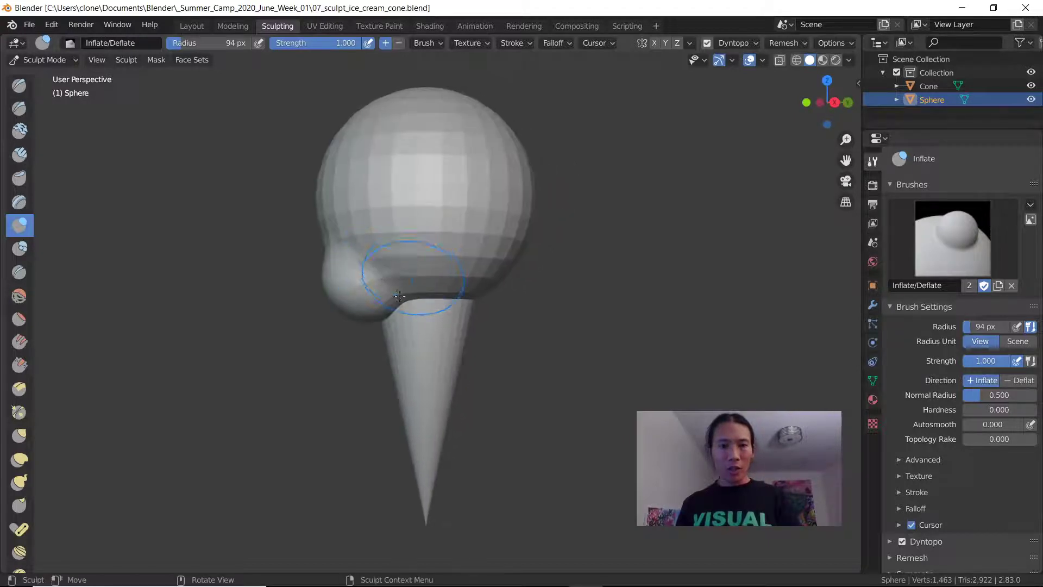
# Inflate two more bulges beside the first one around the sphere's lower edge
pyautogui.scroll(3, 405, 266)
pyautogui.moveTo(406, 266)
pyautogui.mouseDown()
pyautogui.moveTo(401, 233)
pyautogui.moveTo(429, 220)
pyautogui.moveTo(396, 222)
pyautogui.moveTo(446, 246)
pyautogui.moveTo(435, 239)
pyautogui.mouseUp()
pyautogui.moveTo(435, 266); pyautogui.dragTo(379, 261, button='middle')
pyautogui.moveTo(380, 261)
pyautogui.mouseDown()
pyautogui.moveTo(386, 288)
pyautogui.moveTo(407, 296)
pyautogui.moveTo(326, 233)
pyautogui.moveTo(337, 234)
pyautogui.mouseUp()
pyautogui.moveTo(338, 233); pyautogui.dragTo(441, 297, button='middle')
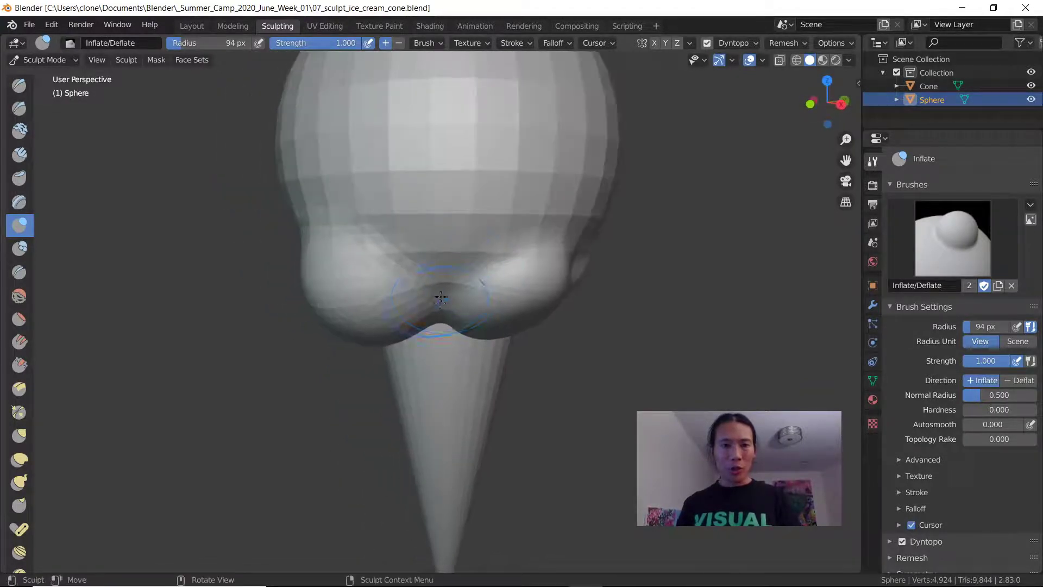
# Inflate the gap between the neighbouring bulges above the cone's rim to merge them
pyautogui.moveTo(441, 298); pyautogui.dragTo(486, 291)
pyautogui.scroll(-5, 467, 296)
pyautogui.moveTo(451, 303)
pyautogui.mouseDown(button='middle')
pyautogui.moveTo(545, 283)
pyautogui.moveTo(442, 292)
pyautogui.moveTo(422, 279)
pyautogui.mouseUp(button='middle')
pyautogui.scroll(4, 429, 296)
pyautogui.scroll(3, 415, 233)
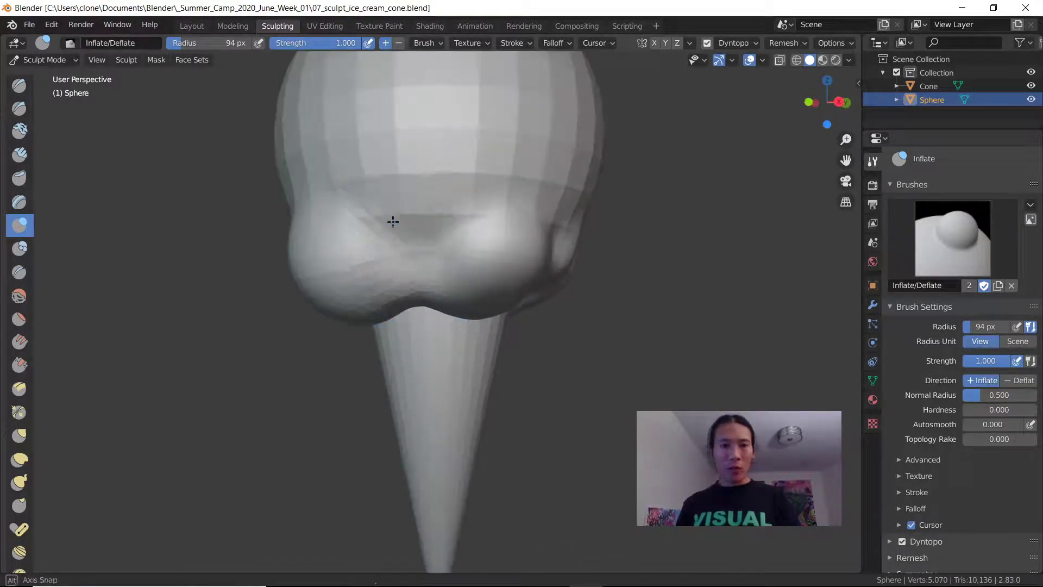
pyautogui.scroll(-4, 409, 324)
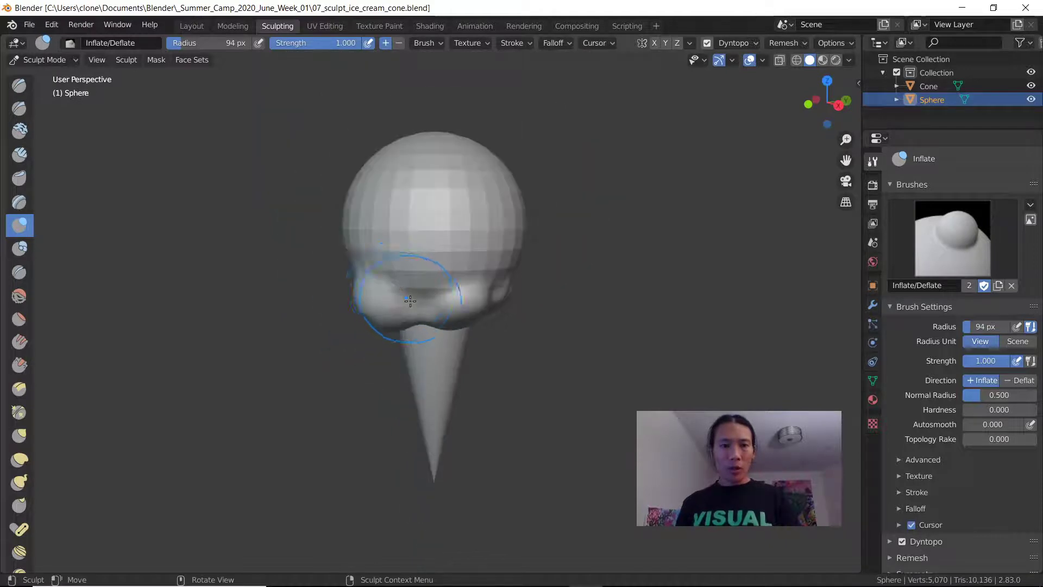
pyautogui.scroll(3, 429, 302)
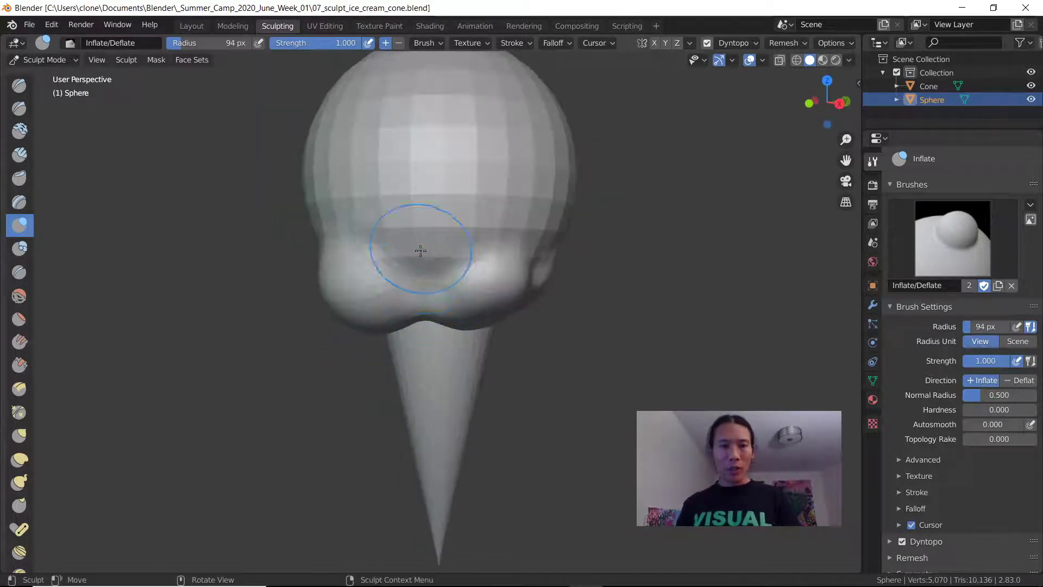
pyautogui.scroll(-2, 428, 287)
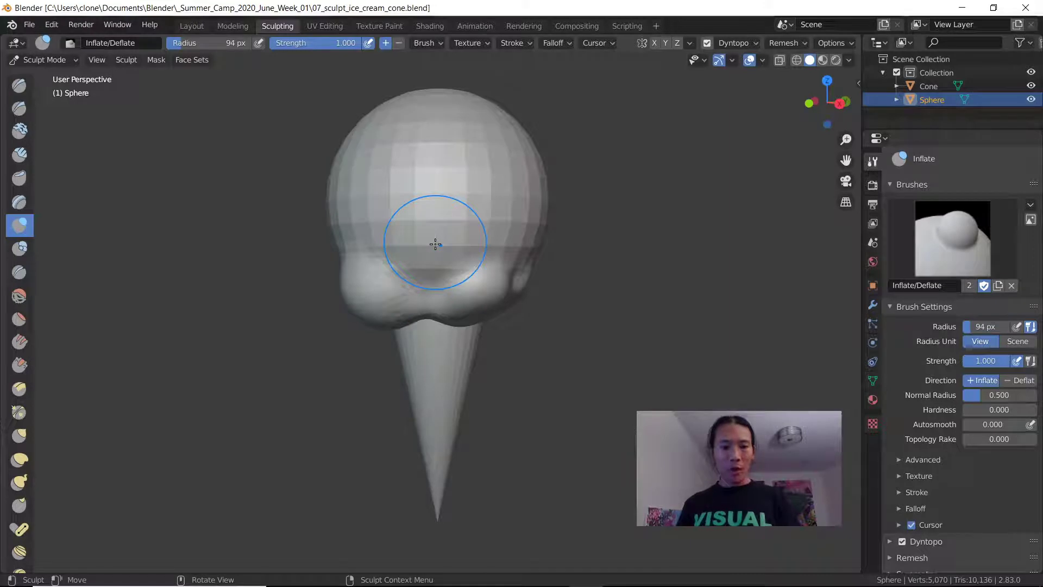
# Try an Inflate stroke with a 165 px radius over the merged bulges, and undo it
pyautogui.press('f')
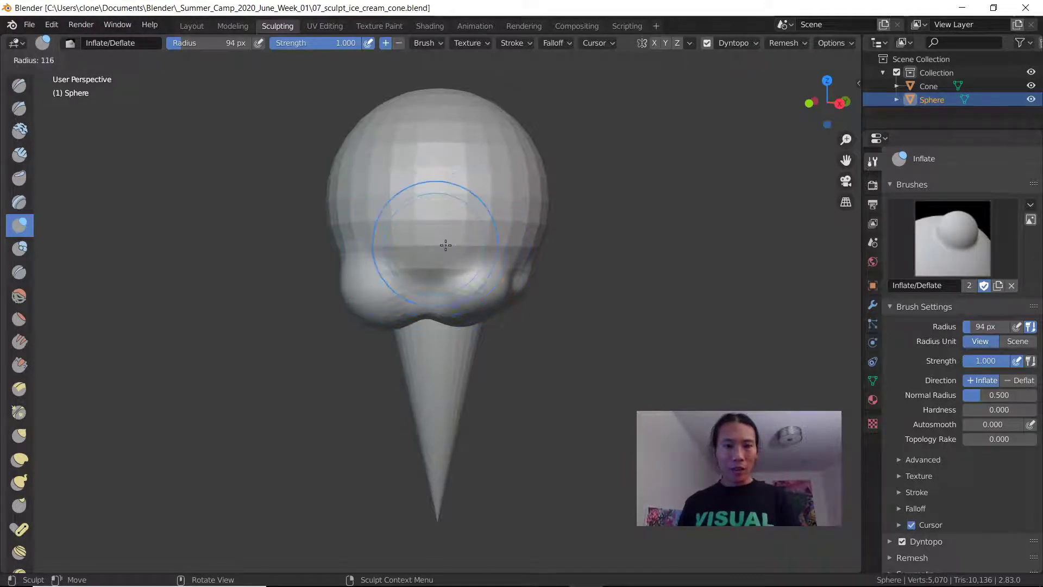
pyautogui.click(474, 242)
pyautogui.moveTo(440, 277)
pyautogui.mouseDown()
pyautogui.moveTo(435, 269)
pyautogui.moveTo(437, 305)
pyautogui.moveTo(426, 305)
pyautogui.mouseUp()
pyautogui.moveTo(426, 305)
pyautogui.mouseDown(button='middle')
pyautogui.moveTo(465, 281)
pyautogui.moveTo(494, 287)
pyautogui.moveTo(447, 279)
pyautogui.moveTo(494, 282)
pyautogui.moveTo(468, 243)
pyautogui.mouseUp(button='middle')
pyautogui.hotkey('ctrl', 'z')
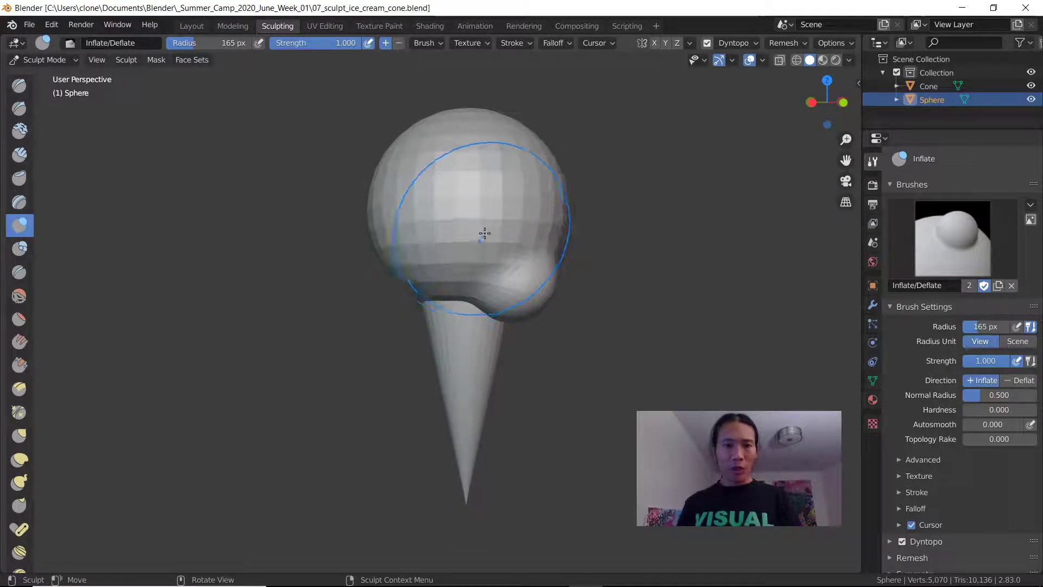
# Reduce the Inflate radius to 52 px and swell small drips on the undersides of the bulges over the cone's rim
pyautogui.press('f')
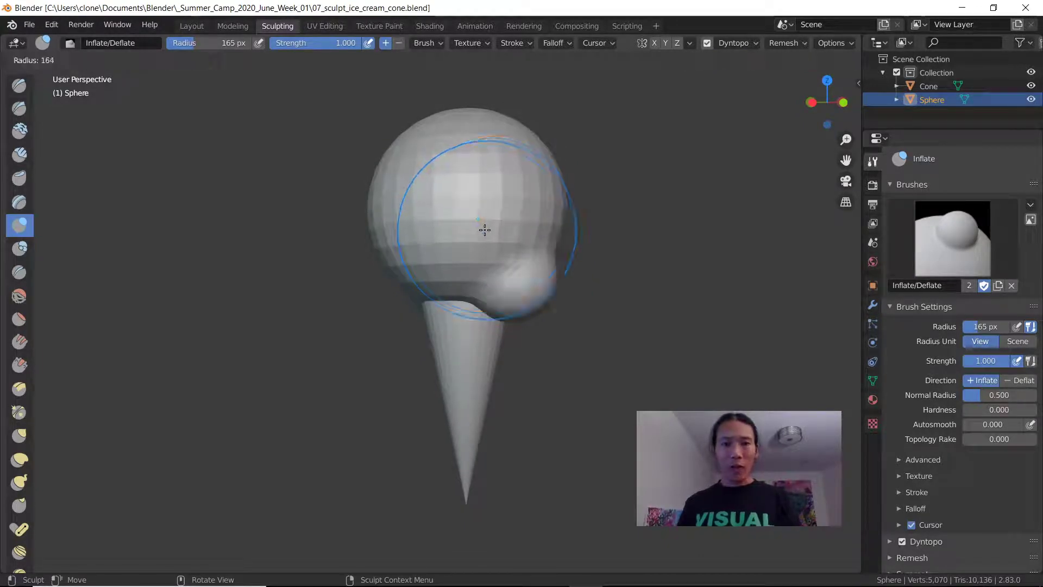
pyautogui.click(482, 234)
pyautogui.moveTo(482, 235)
pyautogui.mouseDown(button='middle')
pyautogui.moveTo(451, 280)
pyautogui.moveTo(419, 249)
pyautogui.mouseUp(button='middle')
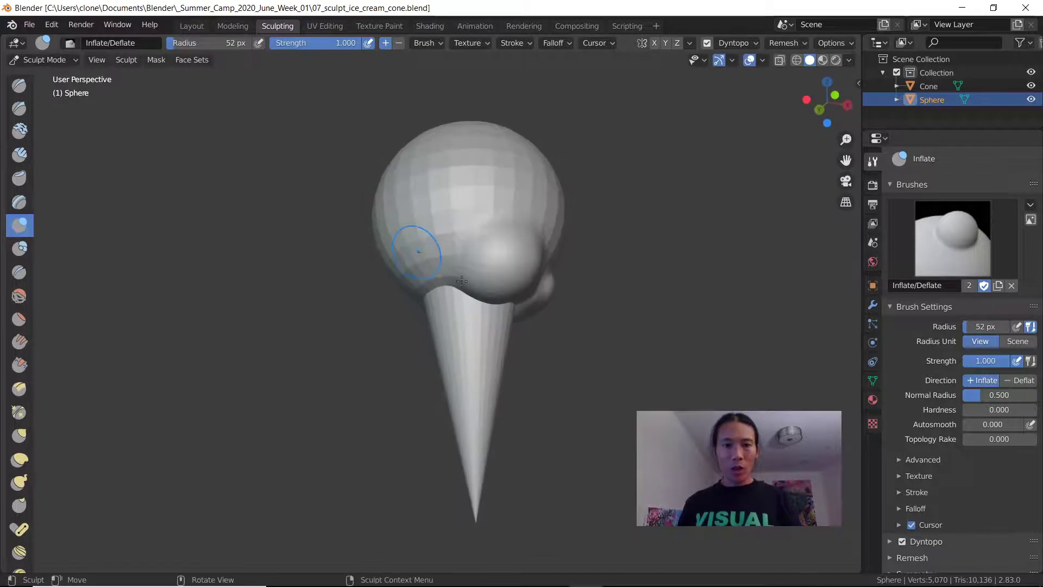
pyautogui.moveTo(491, 296); pyautogui.dragTo(493, 308)
pyautogui.moveTo(493, 308)
pyautogui.mouseDown(button='middle')
pyautogui.moveTo(454, 323)
pyautogui.moveTo(464, 304)
pyautogui.mouseUp(button='middle')
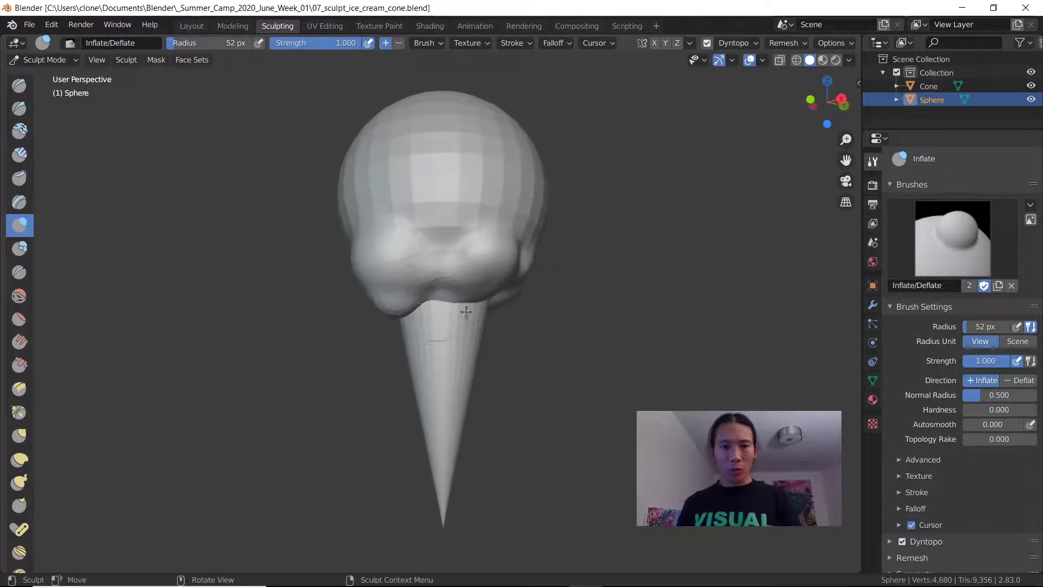
pyautogui.moveTo(465, 304); pyautogui.dragTo(472, 306)
pyautogui.moveTo(472, 305); pyautogui.dragTo(445, 205, button='middle')
# Smooth the ice cream surface between and just above the two front bulges
pyautogui.scroll(4, 447, 233)
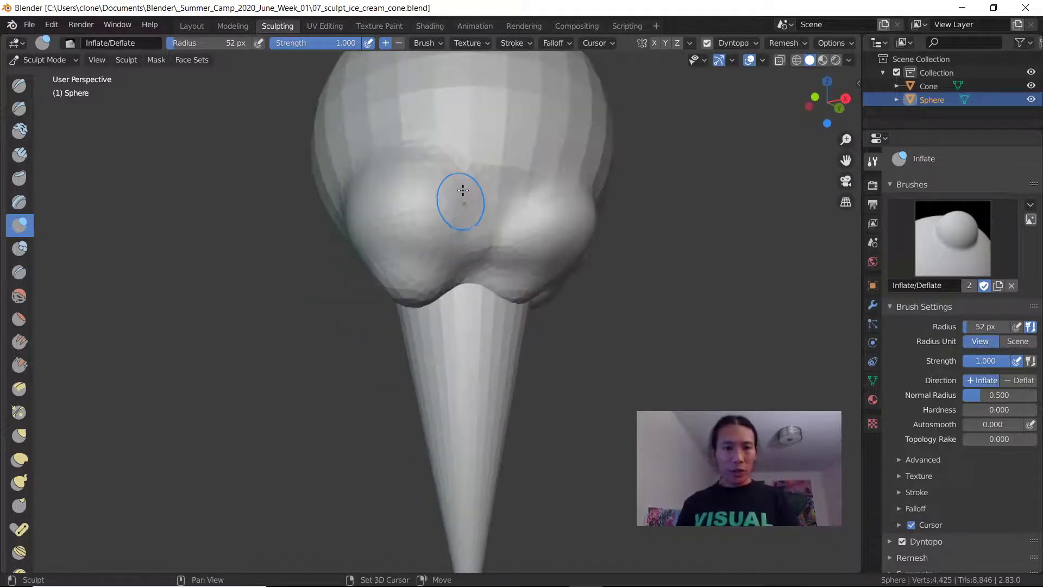
pyautogui.keyDown('shift'); pyautogui.moveTo(462, 190); pyautogui.dragTo(468, 157); pyautogui.keyUp('shift')
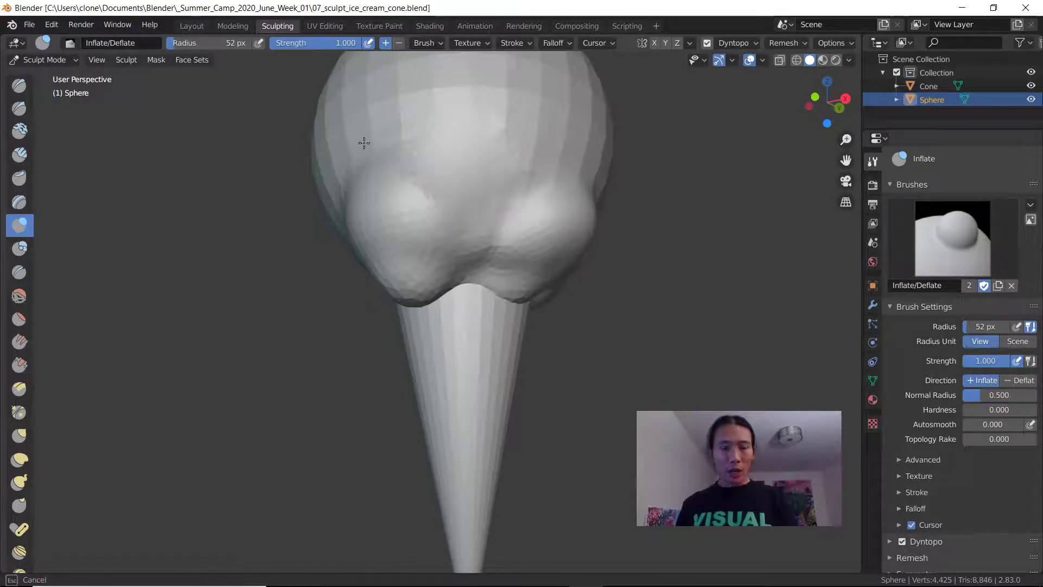
pyautogui.keyDown('shift'); pyautogui.moveTo(442, 191); pyautogui.dragTo(441, 179); pyautogui.keyUp('shift')
# Set the Inflate radius to 70 px and deflate a round dent and a short groove into the scoop above the bulges
pyautogui.moveTo(440, 179); pyautogui.dragTo(398, 186, button='middle')
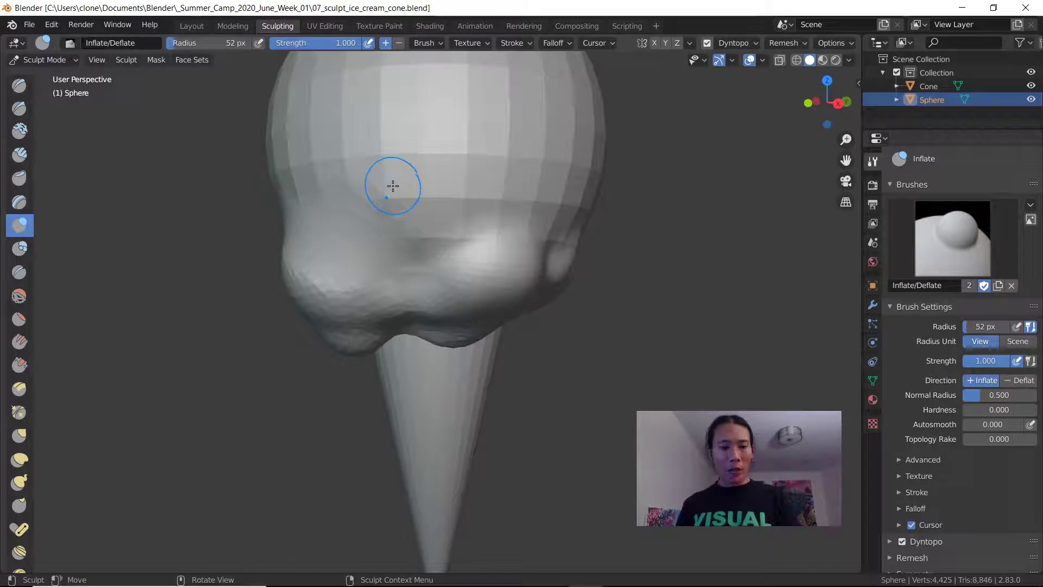
pyautogui.press('f')
pyautogui.click(402, 183)
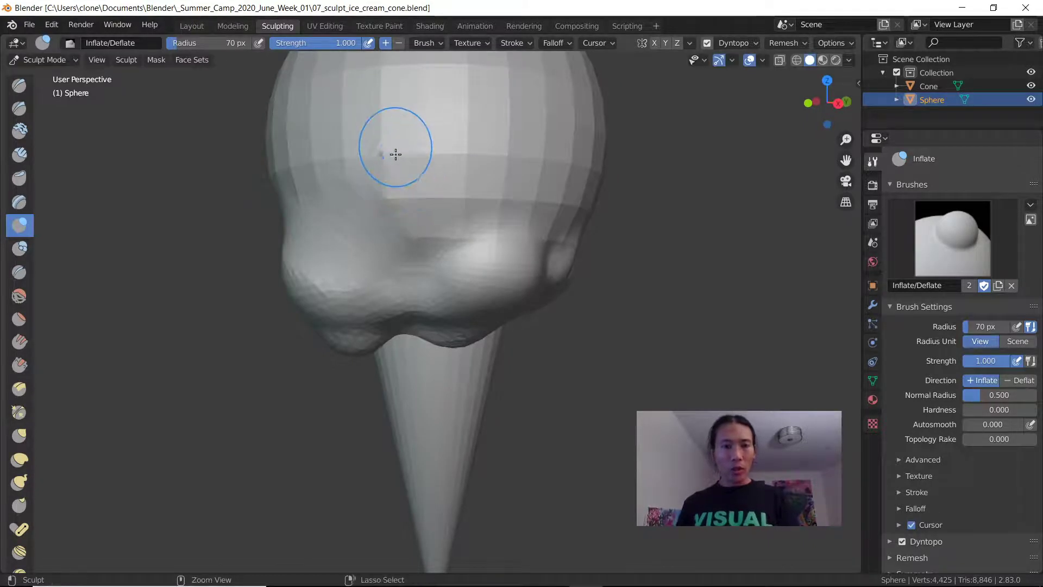
pyautogui.moveTo(385, 163)
pyautogui.mouseDown()
pyautogui.moveTo(372, 174)
pyautogui.moveTo(383, 174)
pyautogui.mouseUp()
pyautogui.moveTo(438, 140)
pyautogui.mouseDown()
pyautogui.moveTo(439, 152)
pyautogui.moveTo(426, 144)
pyautogui.moveTo(488, 133)
pyautogui.moveTo(495, 147)
pyautogui.mouseUp()
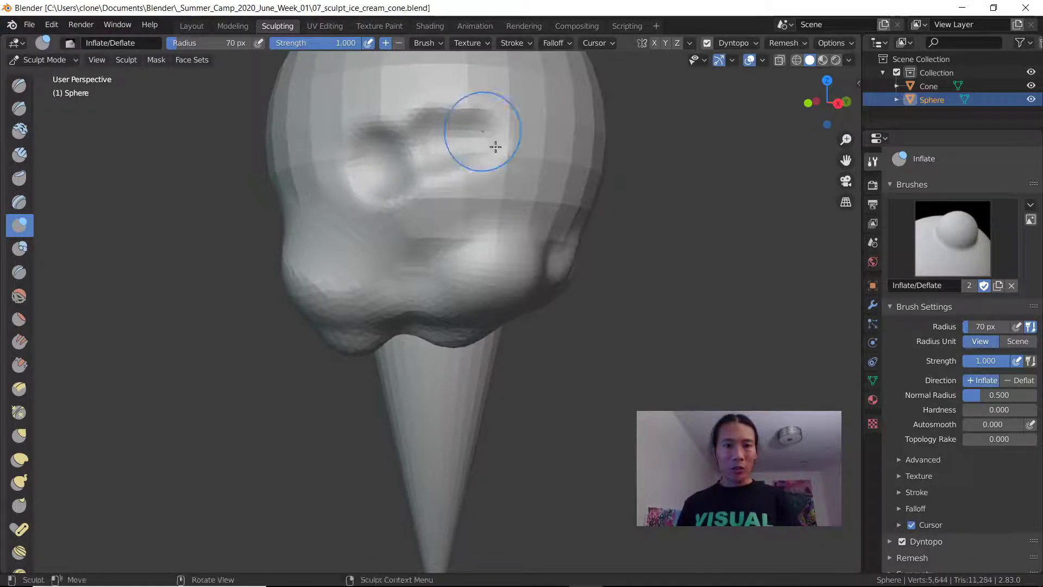
# Stroke the 70 px Inflate brush over the side bulge and the adjoining surface just above the cone's rim
pyautogui.keyDown('shift'); pyautogui.moveTo(495, 146); pyautogui.dragTo(535, 225, button='middle'); pyautogui.keyUp('shift')
pyautogui.moveTo(603, 215)
pyautogui.mouseDown(button='middle')
pyautogui.moveTo(540, 214)
pyautogui.moveTo(570, 200)
pyautogui.moveTo(586, 223)
pyautogui.moveTo(424, 236)
pyautogui.moveTo(489, 226)
pyautogui.mouseUp(button='middle')
pyautogui.scroll(-2, 575, 222)
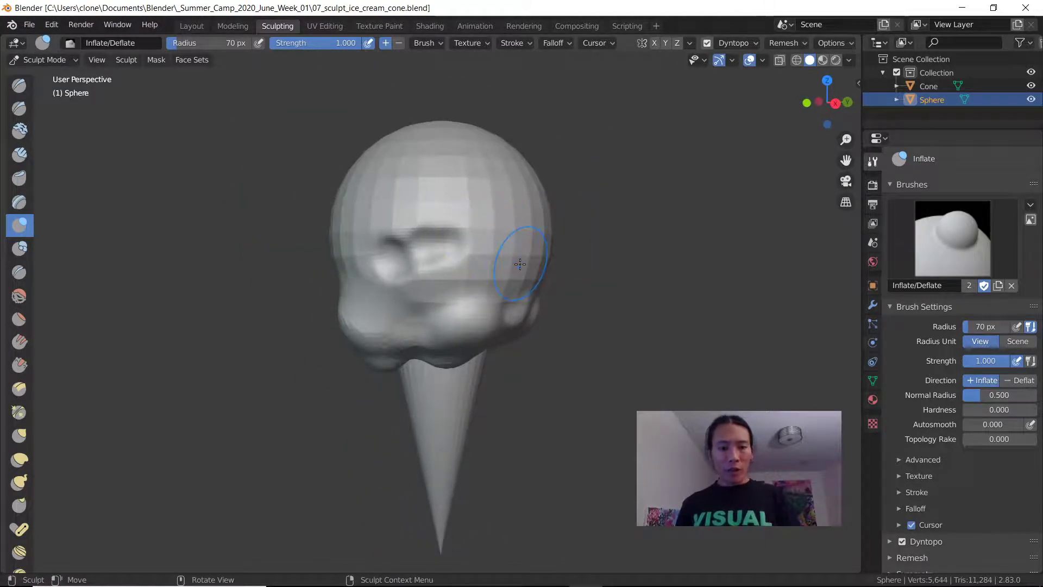
pyautogui.moveTo(488, 252); pyautogui.dragTo(442, 263, button='middle')
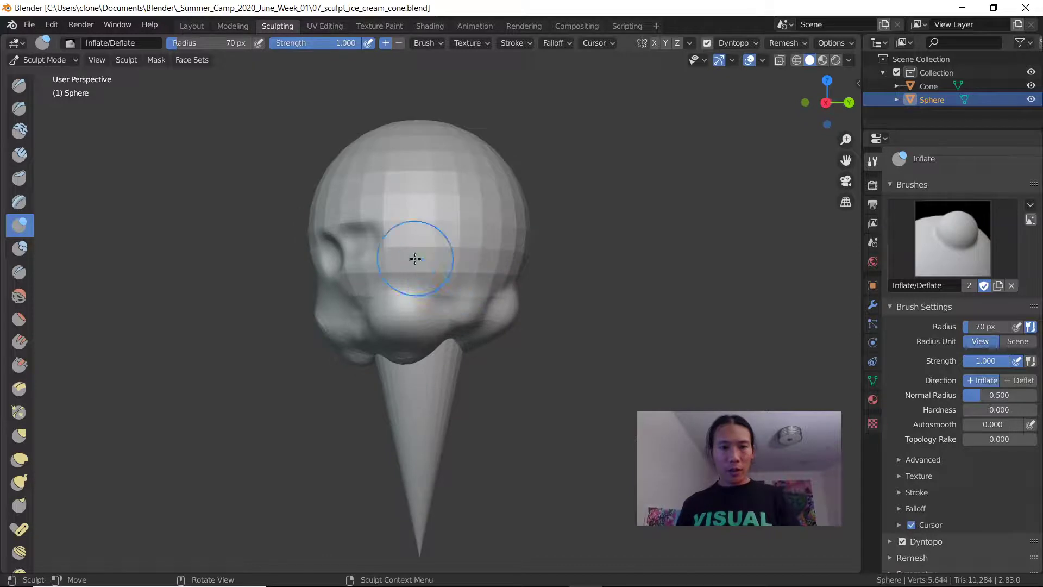
pyautogui.moveTo(371, 299); pyautogui.dragTo(400, 260, button='middle')
pyautogui.moveTo(413, 273); pyautogui.dragTo(428, 295)
pyautogui.moveTo(453, 289); pyautogui.dragTo(396, 302, button='middle')
pyautogui.moveTo(396, 303)
pyautogui.mouseDown()
pyautogui.moveTo(408, 312)
pyautogui.moveTo(421, 301)
pyautogui.moveTo(413, 299)
pyautogui.mouseUp()
pyautogui.moveTo(413, 298)
pyautogui.mouseDown(button='middle')
pyautogui.moveTo(358, 320)
pyautogui.moveTo(372, 331)
pyautogui.moveTo(364, 326)
pyautogui.moveTo(377, 311)
pyautogui.mouseUp(button='middle')
# Set the Inflate radius to 87 px, then try a strength of 0.567 and restore it to 1.000
pyautogui.press('f')
pyautogui.click(446, 239)
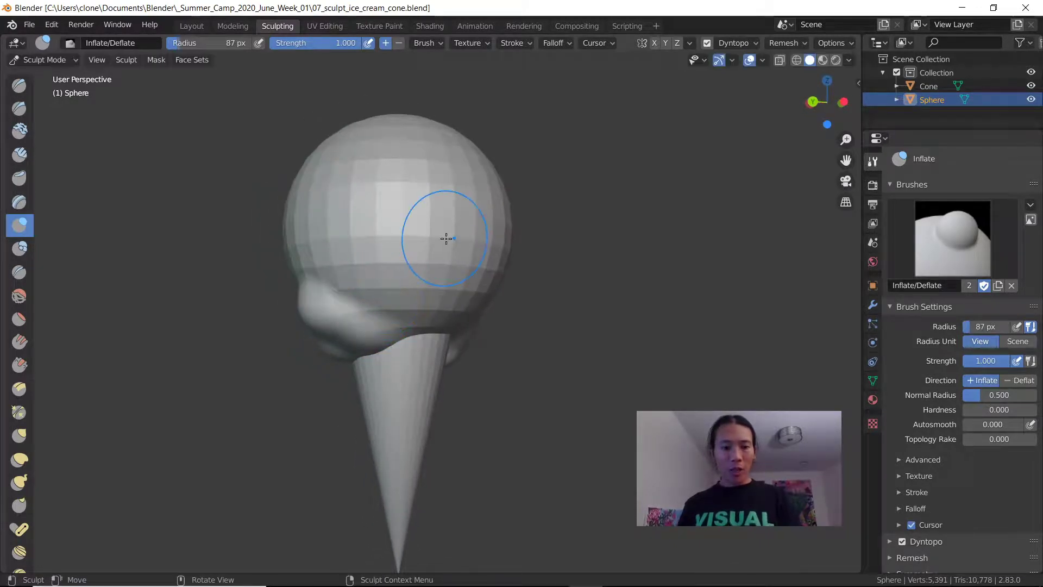
pyautogui.hotkey('shift', 'f')
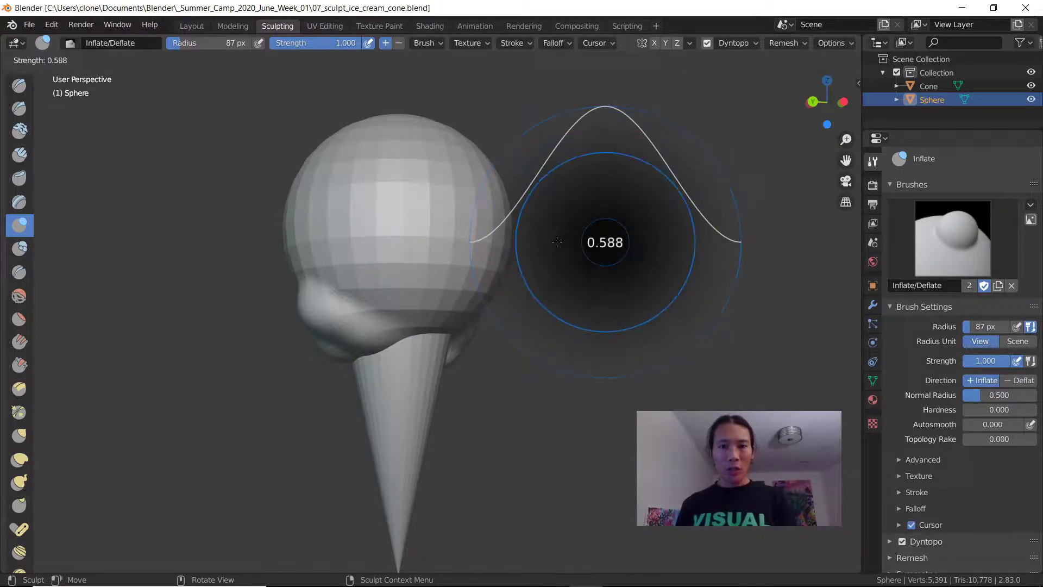
pyautogui.click(660, 244)
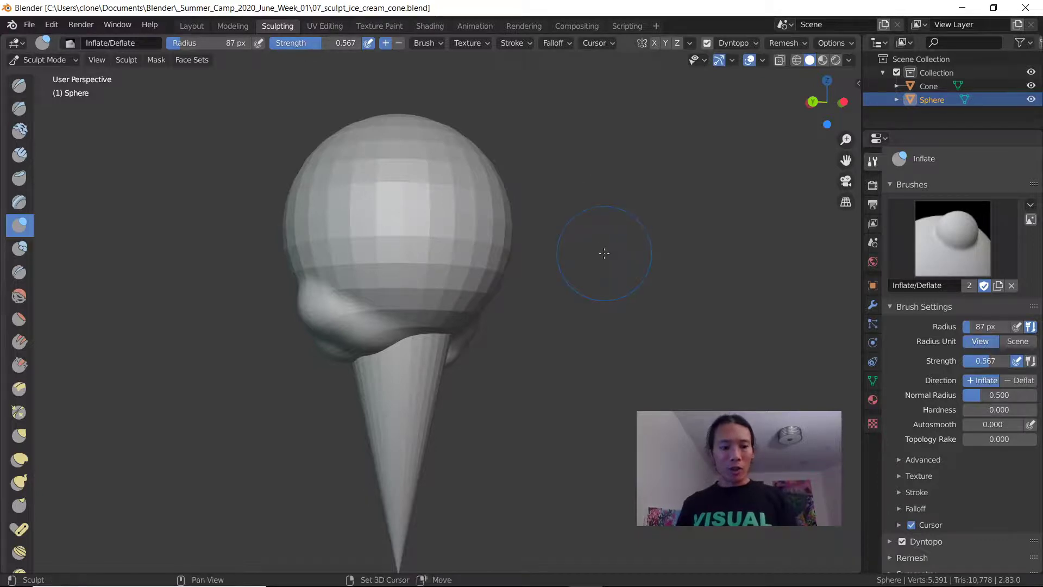
pyautogui.hotkey('shift', 'f')
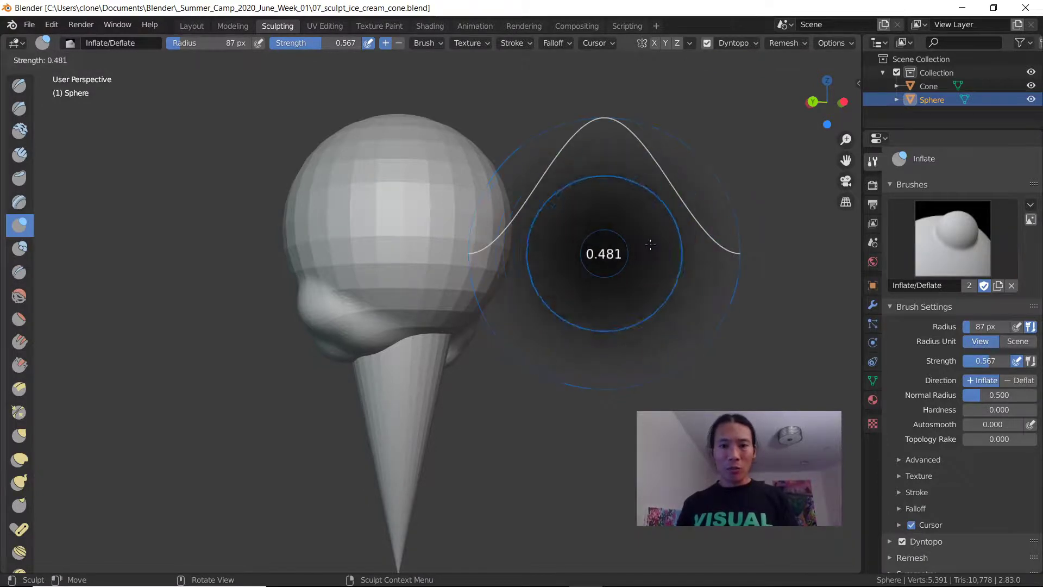
pyautogui.click(721, 248)
# Set the Inflate radius to 125 px and swell large bulges over the cone's rim on the unsculpted side of the scoop
pyautogui.moveTo(560, 255); pyautogui.dragTo(456, 246, button='middle')
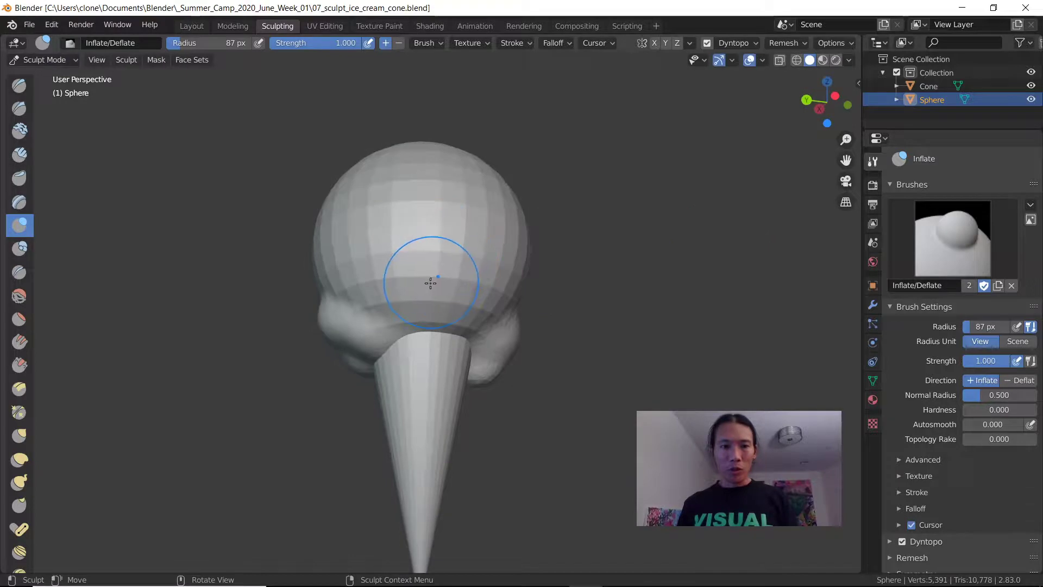
pyautogui.press('f')
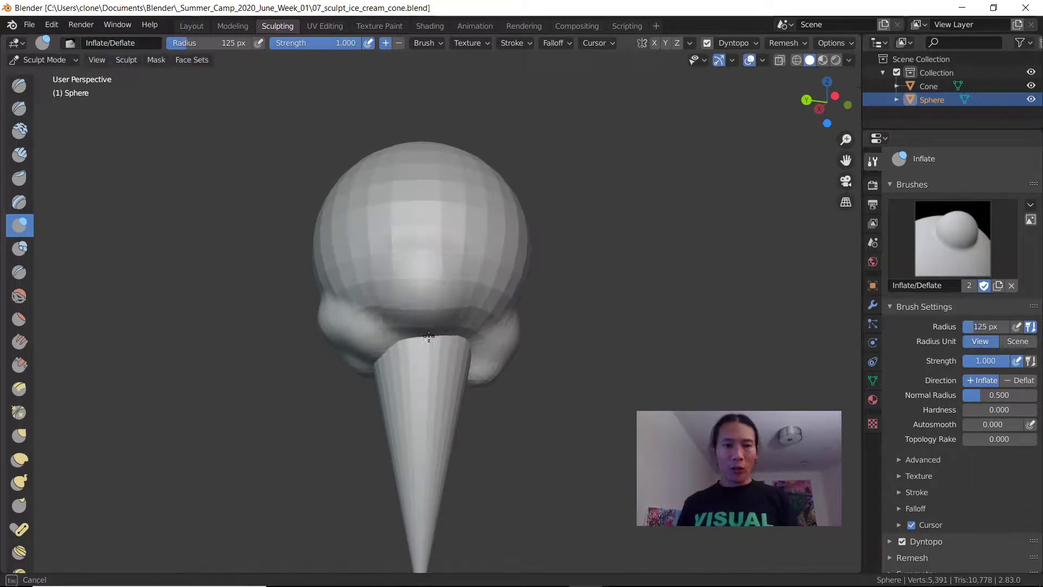
pyautogui.moveTo(428, 335)
pyautogui.mouseDown()
pyautogui.moveTo(421, 342)
pyautogui.moveTo(423, 326)
pyautogui.mouseUp()
pyautogui.moveTo(423, 312)
pyautogui.mouseDown(button='middle')
pyautogui.moveTo(497, 356)
pyautogui.moveTo(494, 342)
pyautogui.mouseUp(button='middle')
pyautogui.moveTo(419, 265); pyautogui.dragTo(450, 289, button='middle')
pyautogui.moveTo(409, 263); pyautogui.dragTo(453, 272)
pyautogui.moveTo(443, 239); pyautogui.dragTo(381, 233, button='middle')
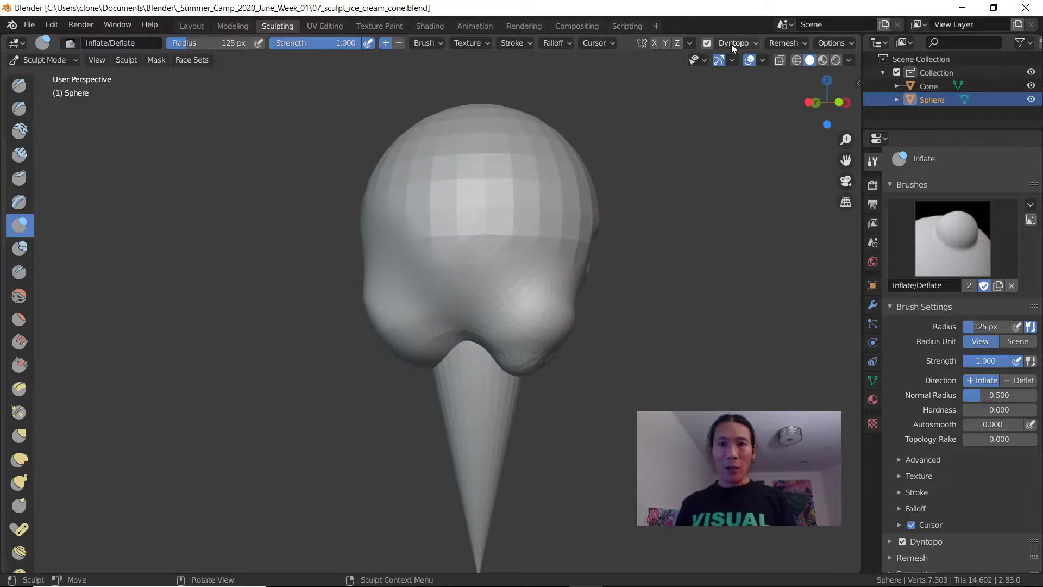
# Check the Dyntopo settings and work the 125 px brush over the dented side of the scoop to soften its hollows
pyautogui.moveTo(529, 297); pyautogui.dragTo(483, 302, button='middle')
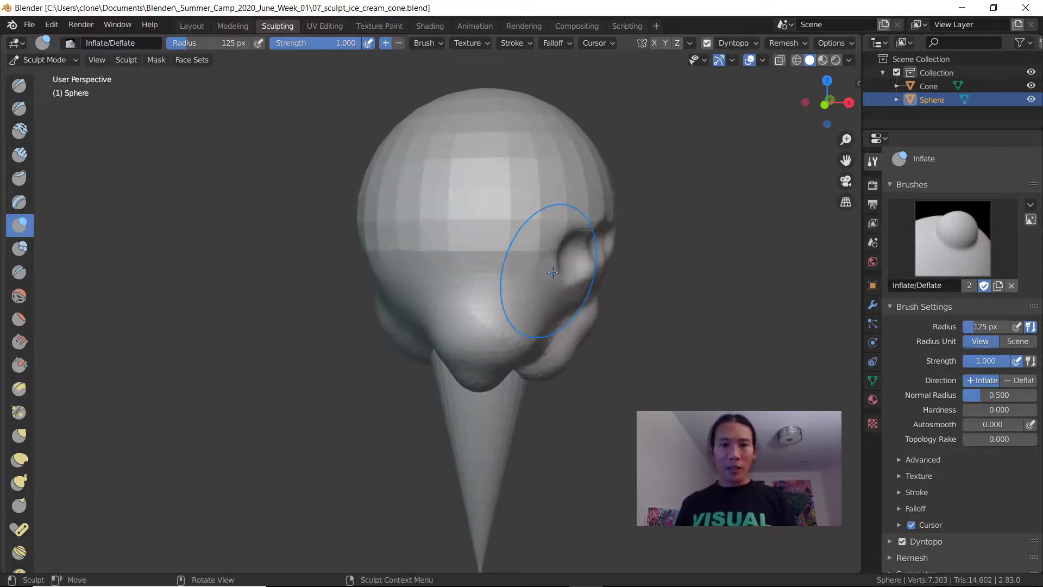
pyautogui.moveTo(551, 272)
pyautogui.mouseDown(button='middle')
pyautogui.moveTo(467, 272)
pyautogui.moveTo(422, 251)
pyautogui.moveTo(487, 251)
pyautogui.mouseUp(button='middle')
pyautogui.scroll(2, 421, 252)
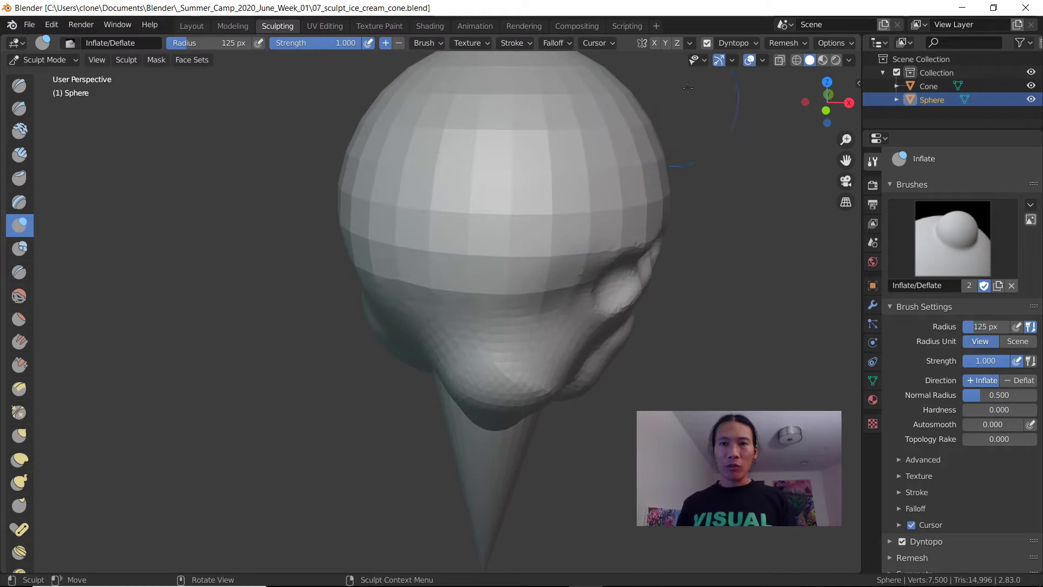
pyautogui.click(745, 46)
pyautogui.click(735, 43)
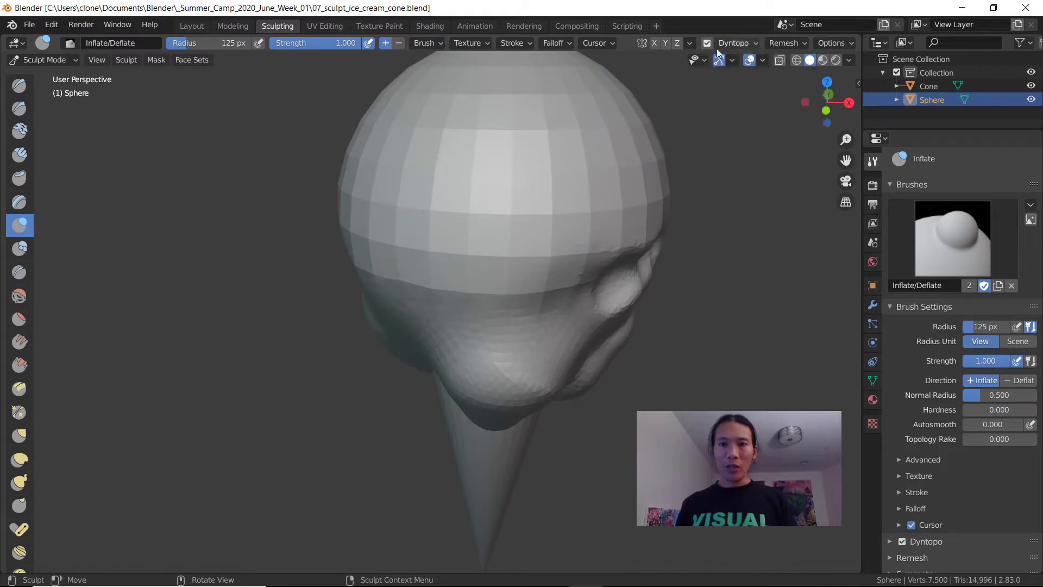
pyautogui.moveTo(619, 112)
pyautogui.mouseDown(button='middle')
pyautogui.moveTo(516, 221)
pyautogui.moveTo(459, 226)
pyautogui.moveTo(513, 250)
pyautogui.moveTo(427, 212)
pyautogui.moveTo(393, 328)
pyautogui.mouseUp(button='middle')
pyautogui.moveTo(373, 331); pyautogui.dragTo(359, 326)
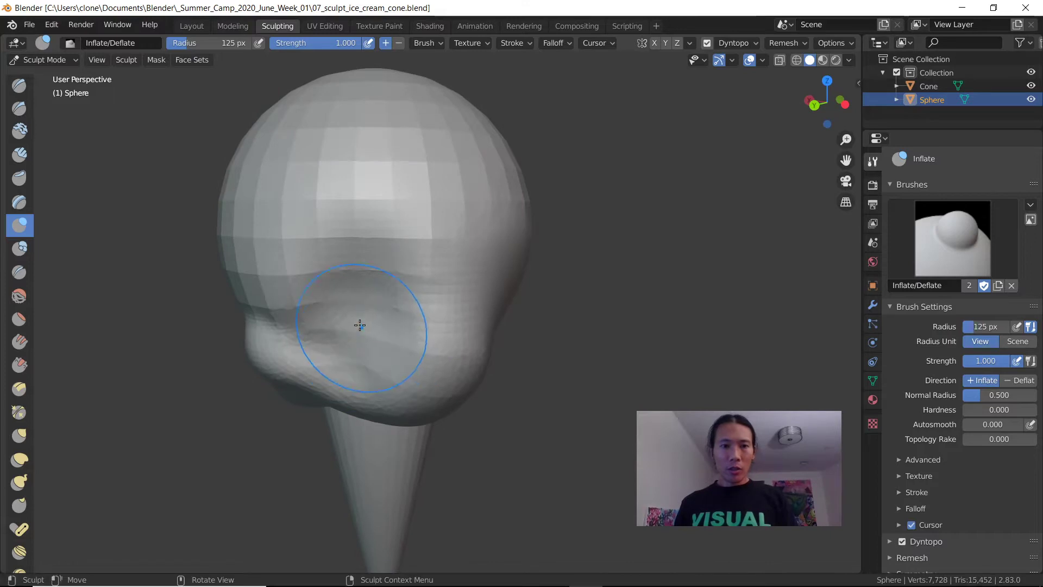